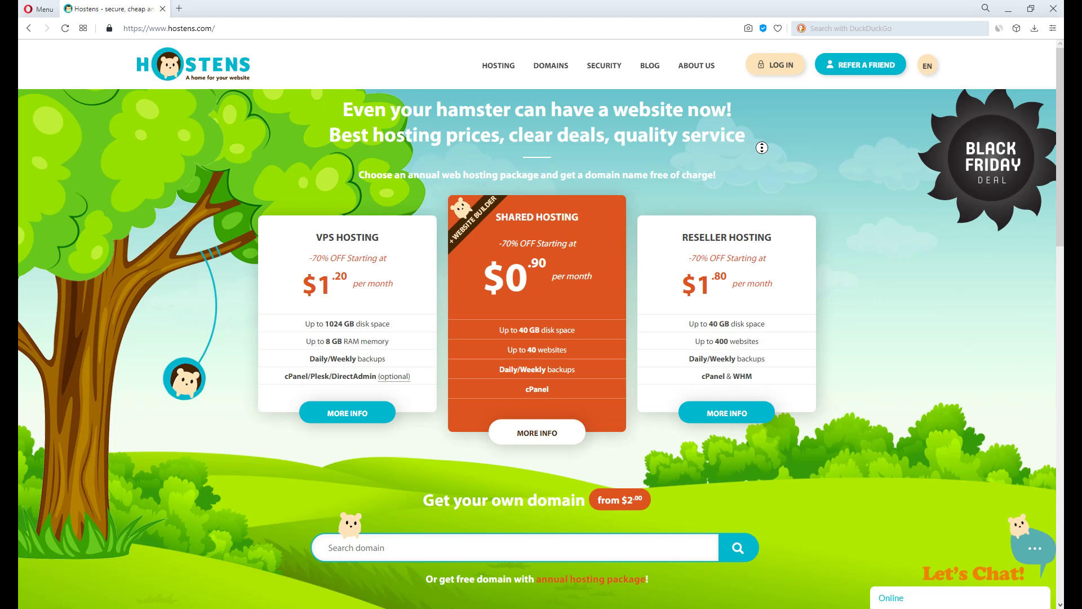
Step: Order the S10 shared hosting plan on the three-year cycle (32.40 USD) and pick the existing-domain option
middle_click(767, 164)
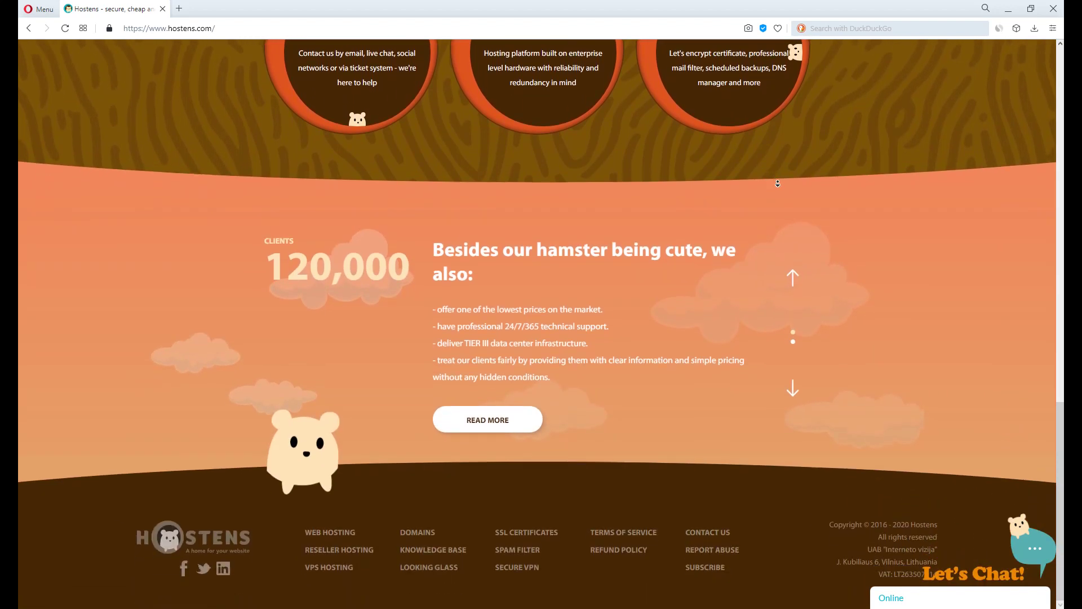
click(778, 186)
key(Home)
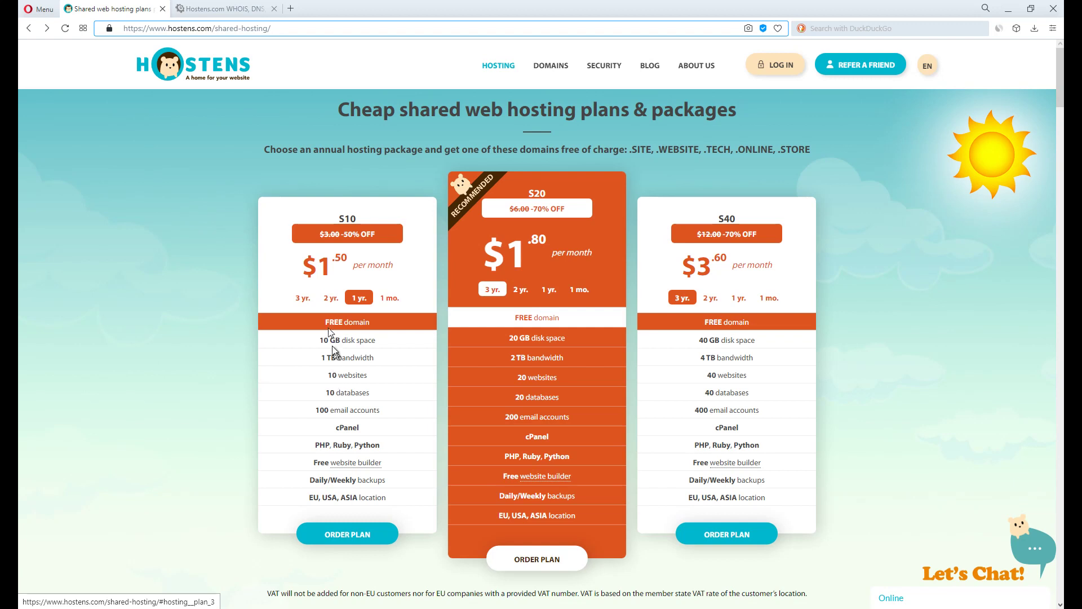
click(311, 300)
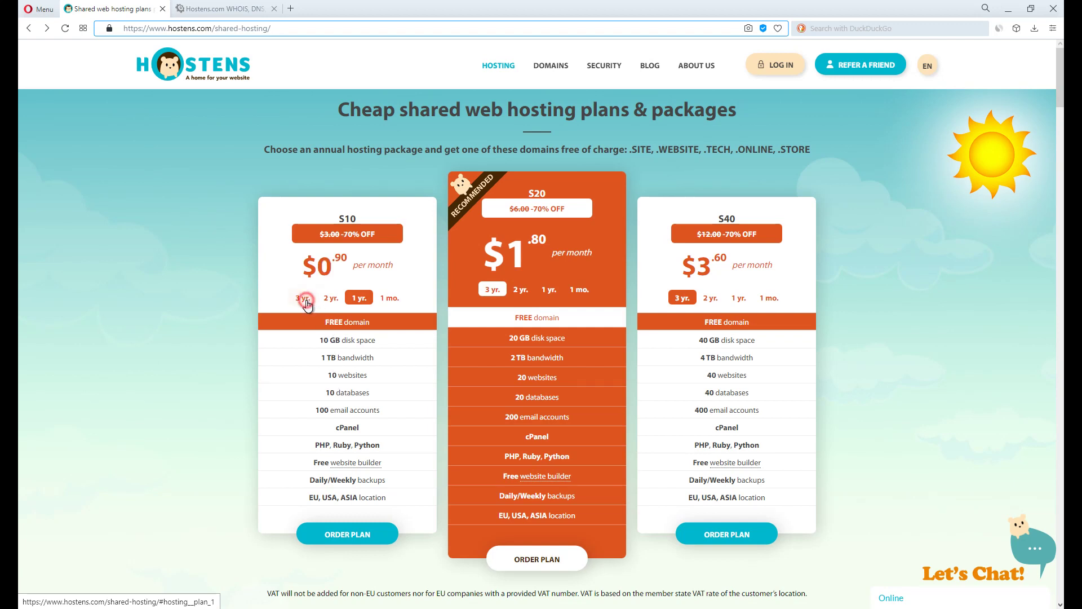
click(363, 533)
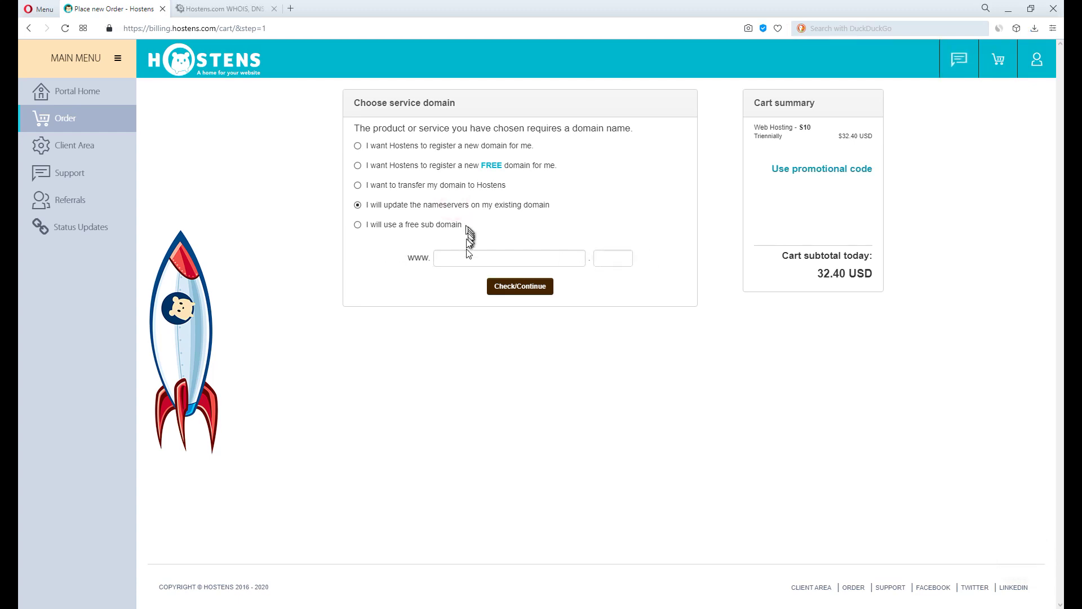
click(458, 259)
Step: Enter webhost.monster as the existing domain for the S10 hosting and continue to checkout
click(450, 282)
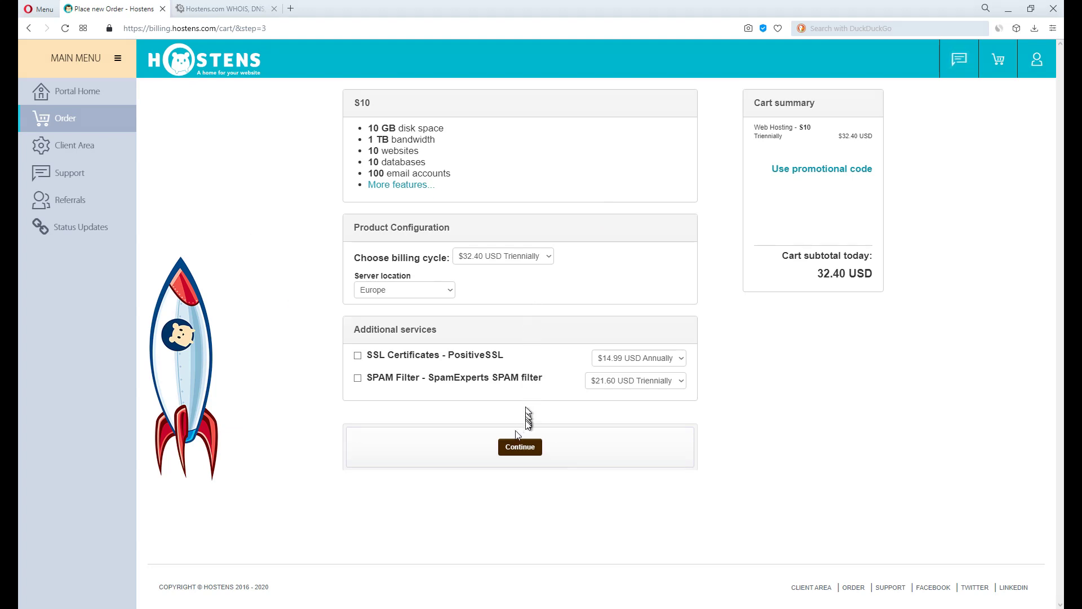
click(513, 445)
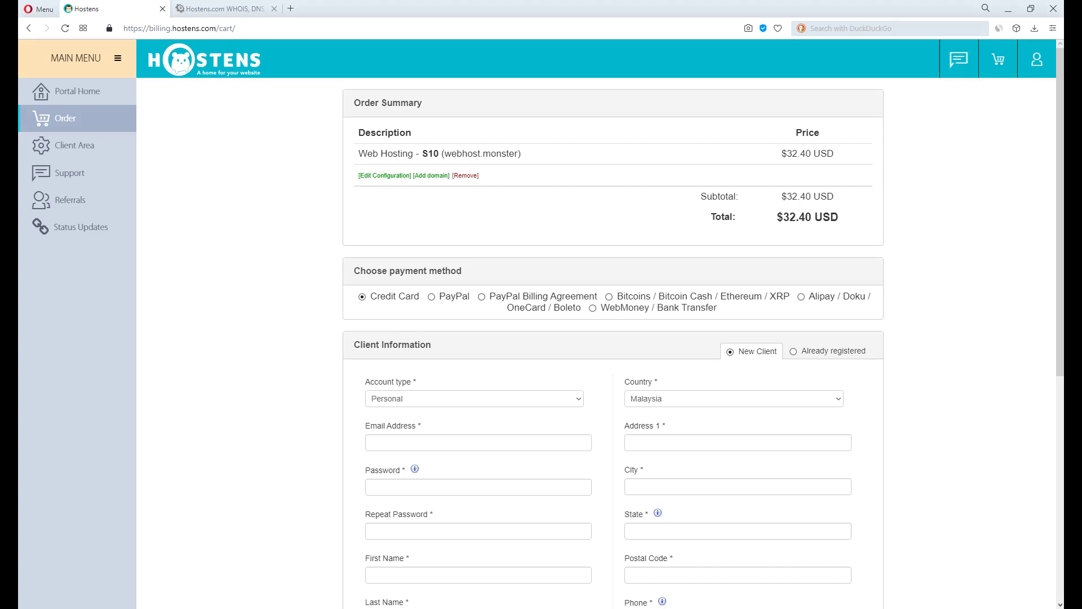
Step: Complete the client information form, accept the terms and place the order
scroll(462, 341, down, 4)
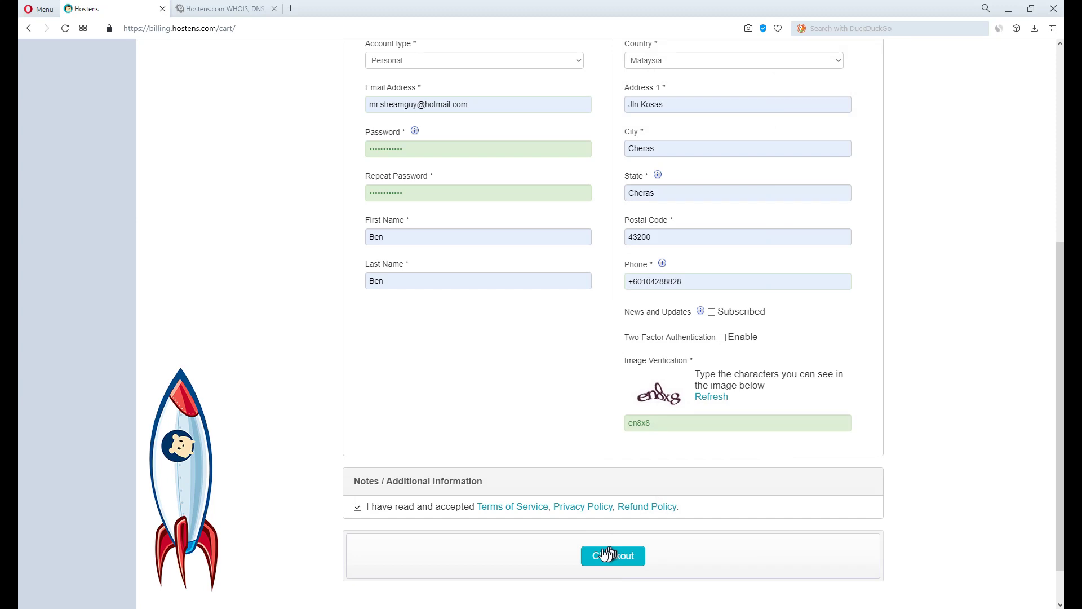
click(609, 555)
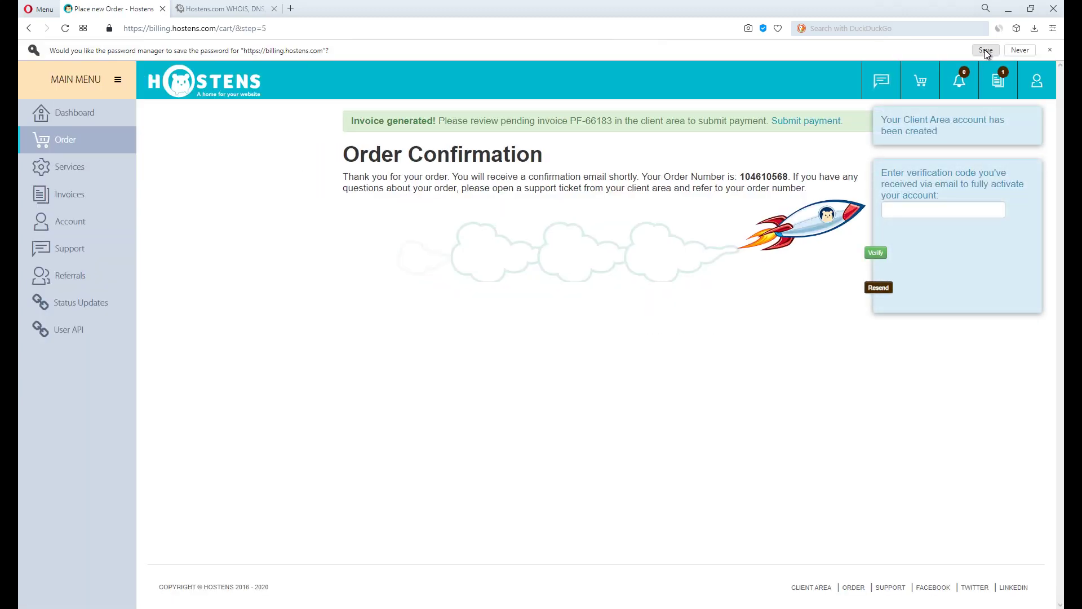
Step: Save the new account password in the browser and verify the account with the emailed activation code
click(985, 50)
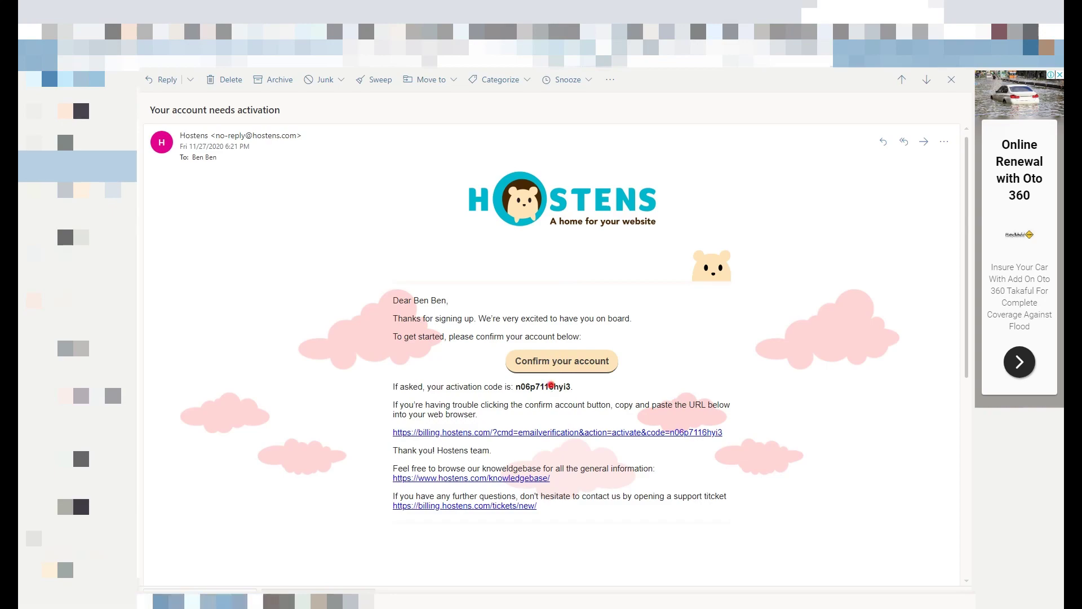
double_click(528, 388)
key(ctrl+c)
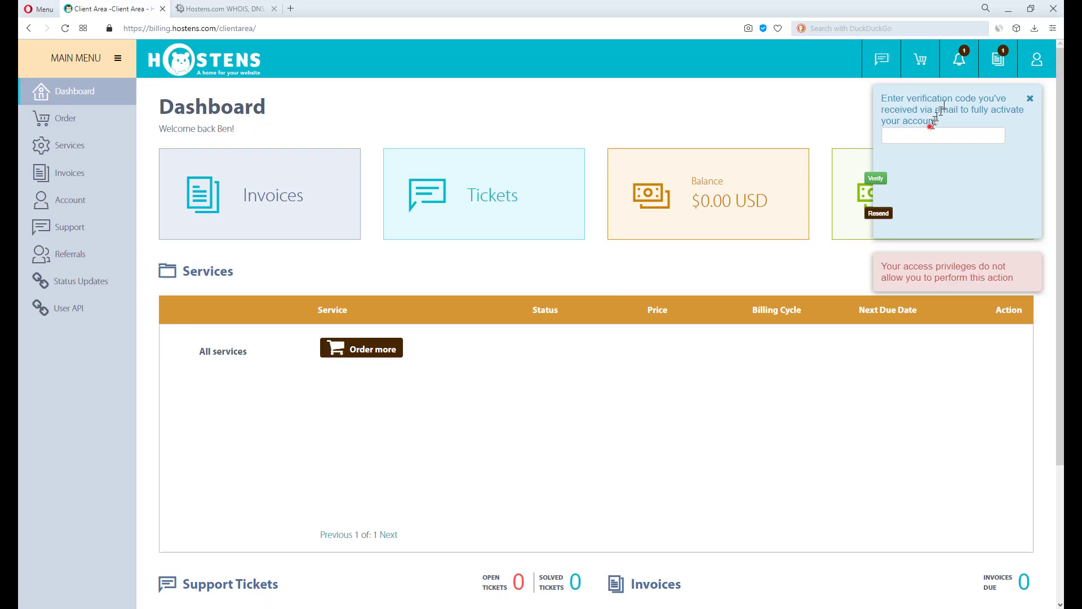
click(930, 136)
key(ctrl+v)
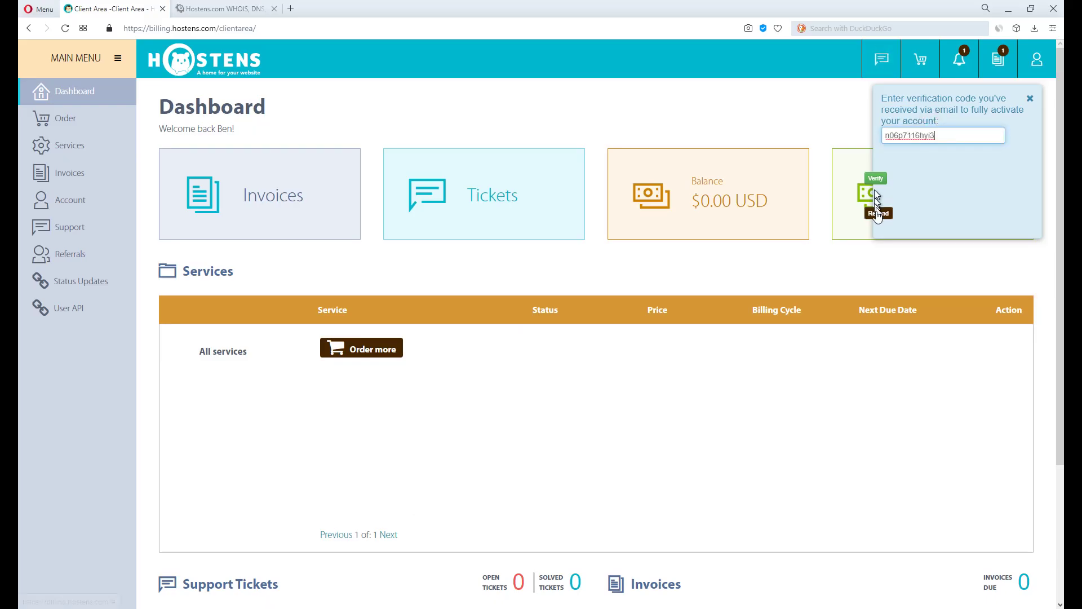
click(881, 179)
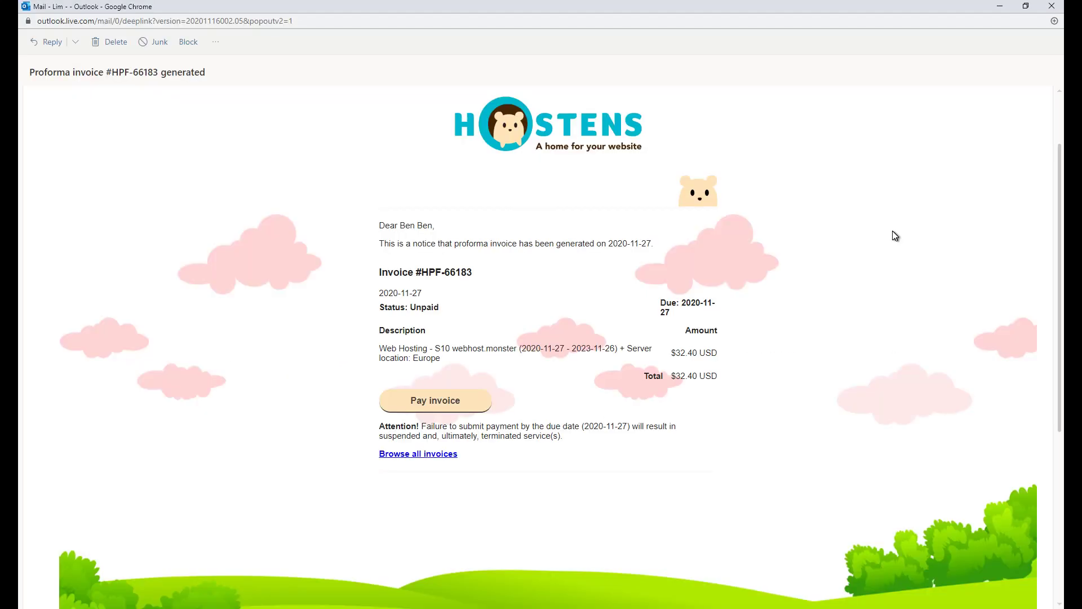
Step: Pay the 32.40 USD invoice with PayPal and copy nameservers ns1.hostens.com and ns2.hostens.com from the email
click(447, 407)
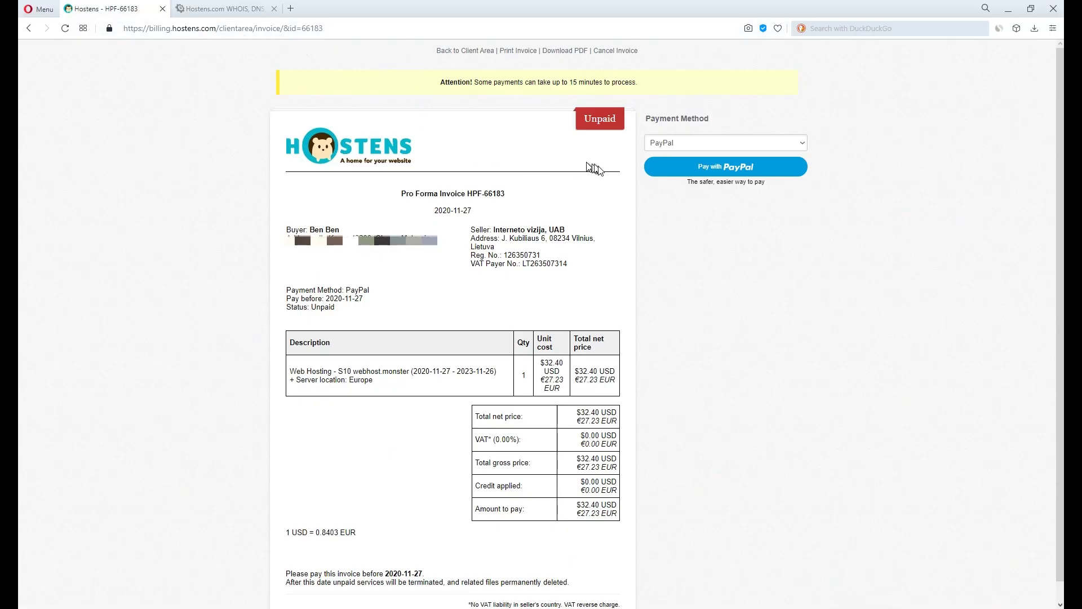
click(699, 167)
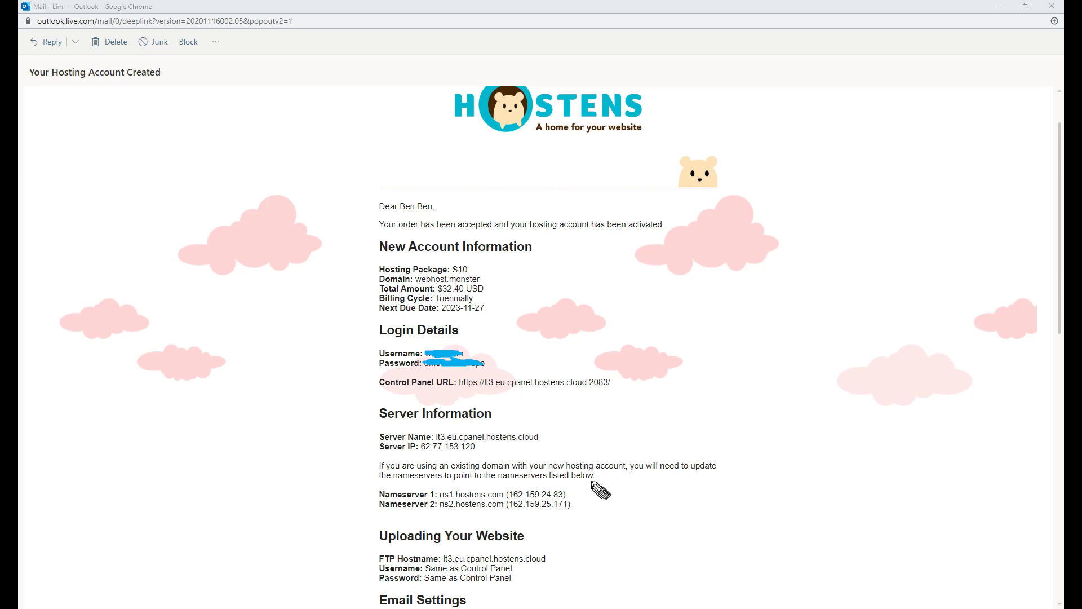
mouse_move(590, 467)
mouse_down()
mouse_move(572, 486)
mouse_move(586, 495)
mouse_move(578, 501)
mouse_move(600, 499)
mouse_up()
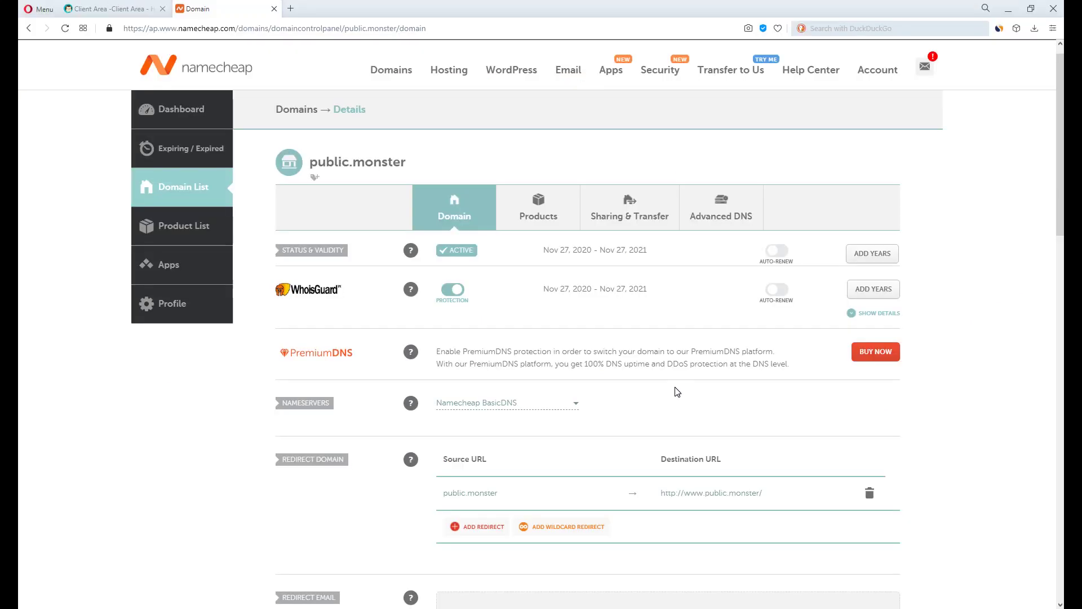
Step: Switch public.monster to Custom DNS using ns1.hostens.com and ns2.hostens.com, save, and close the Namecheap tab
click(568, 404)
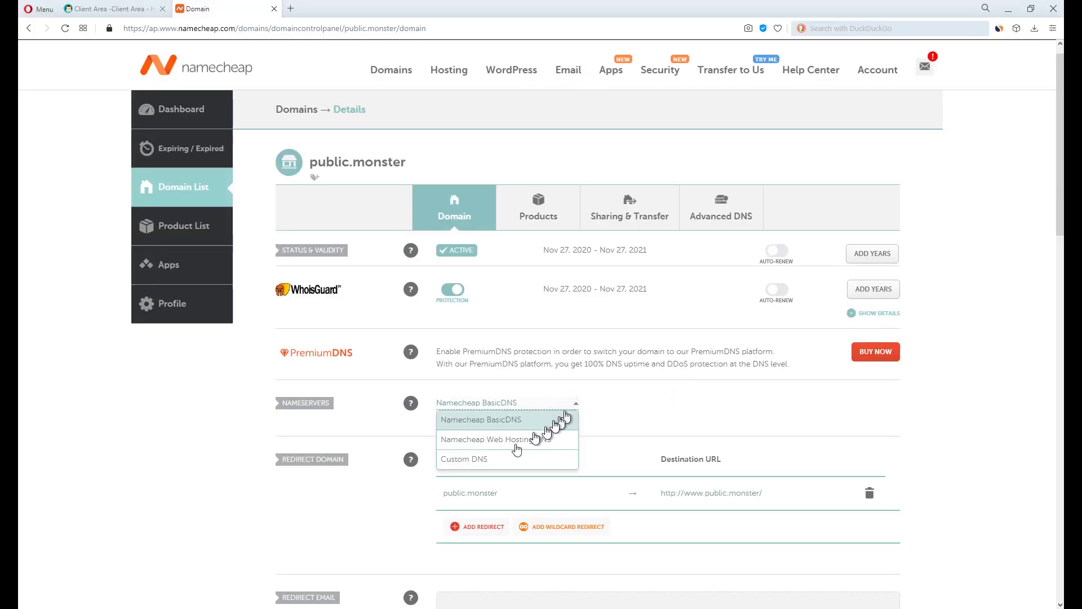
click(507, 457)
click(510, 432)
text(ns1.hostens.com)
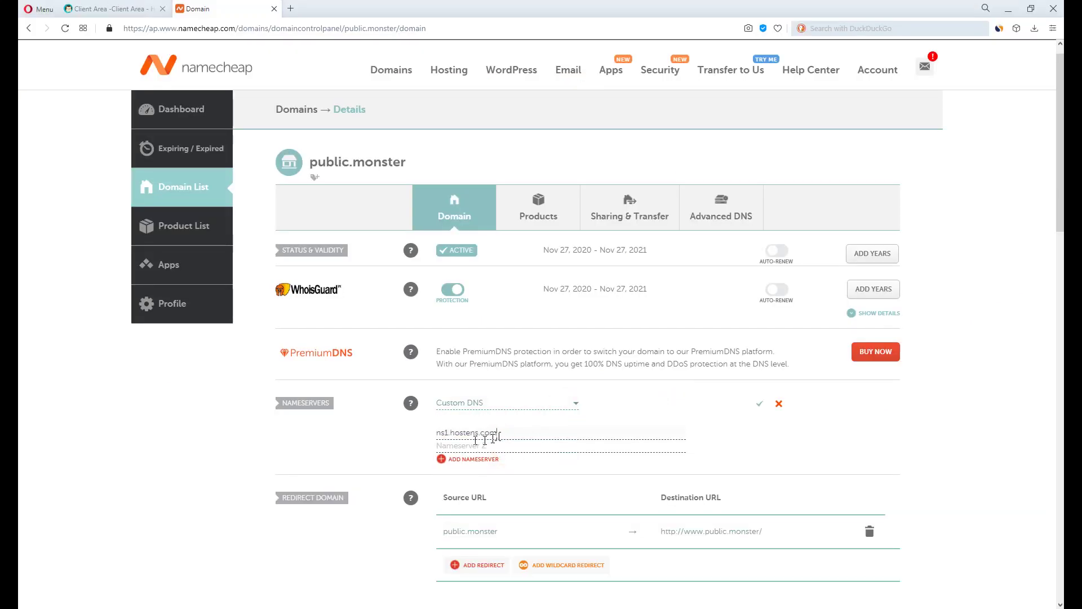
click(479, 445)
text(ns1.hostens.com)
click(451, 445)
key(BackSpace)
click(760, 403)
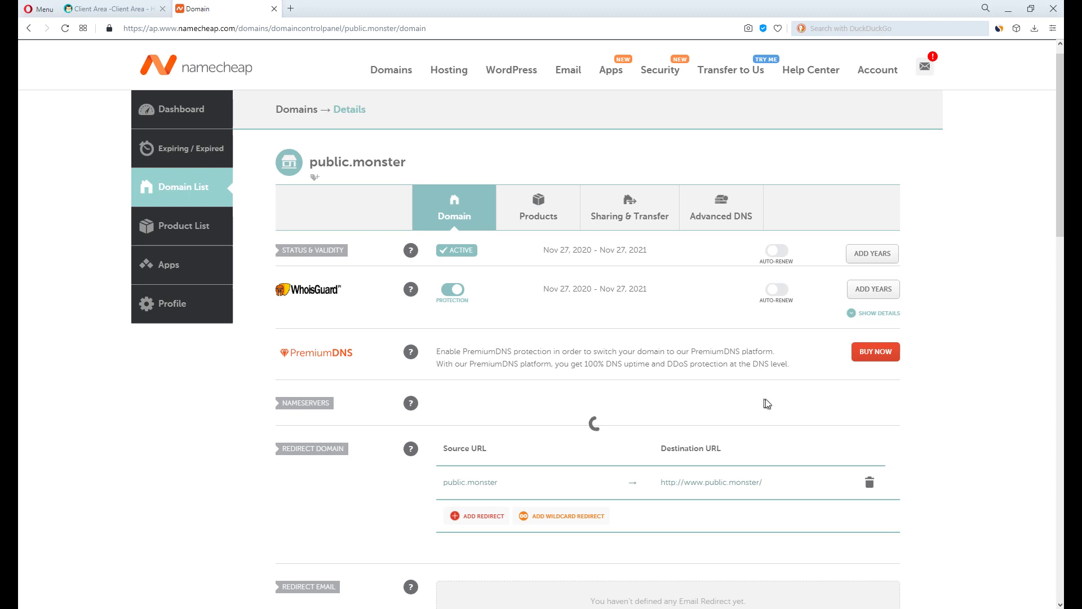
key(ctrl+w)
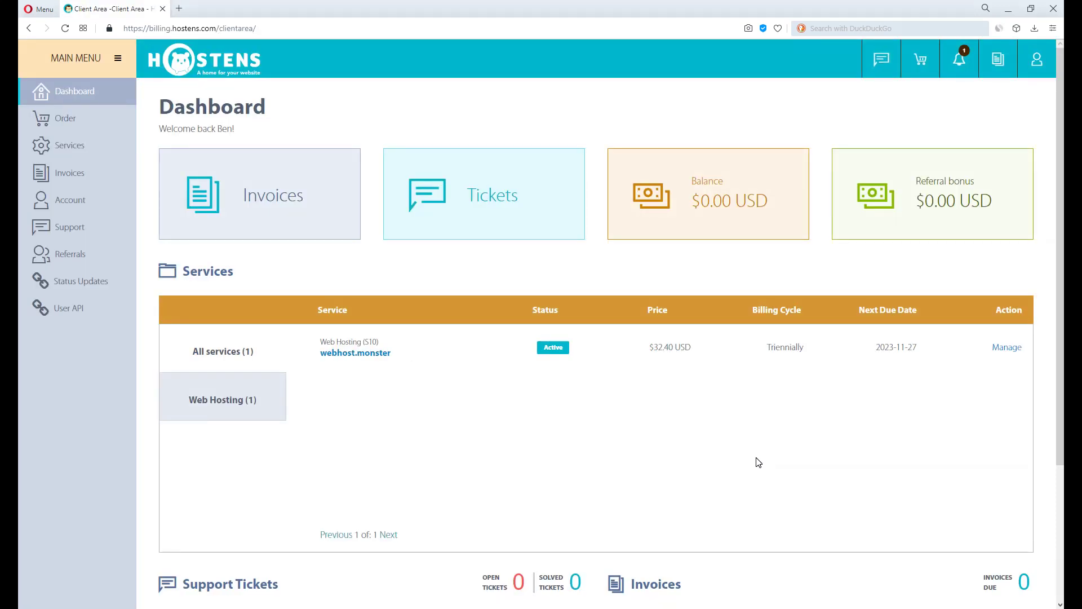
Step: Open the Web Hosting service details and show the Easy install an app list
click(1014, 350)
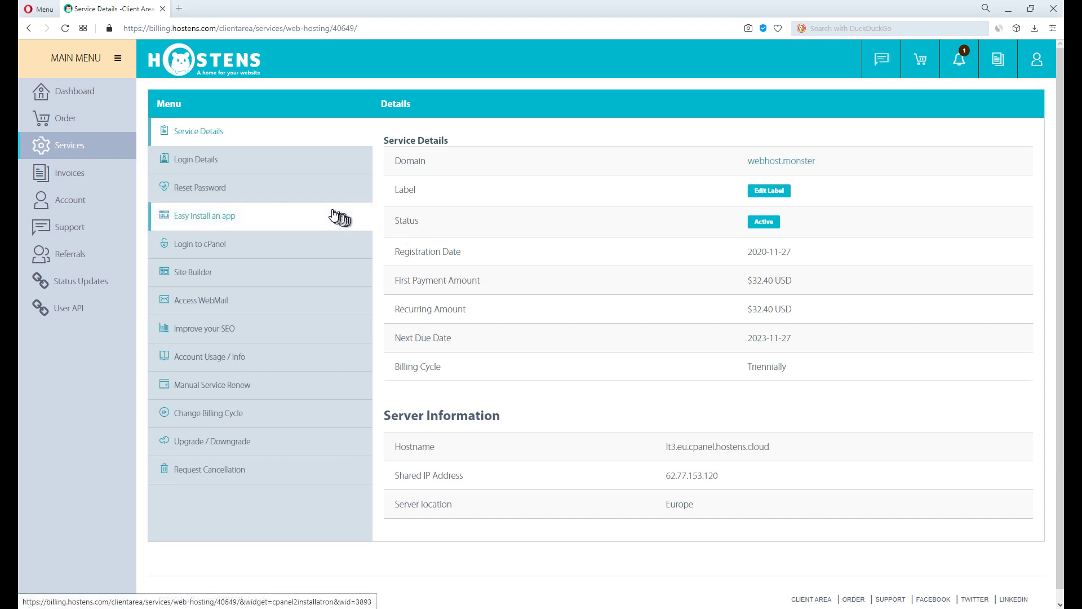
click(340, 197)
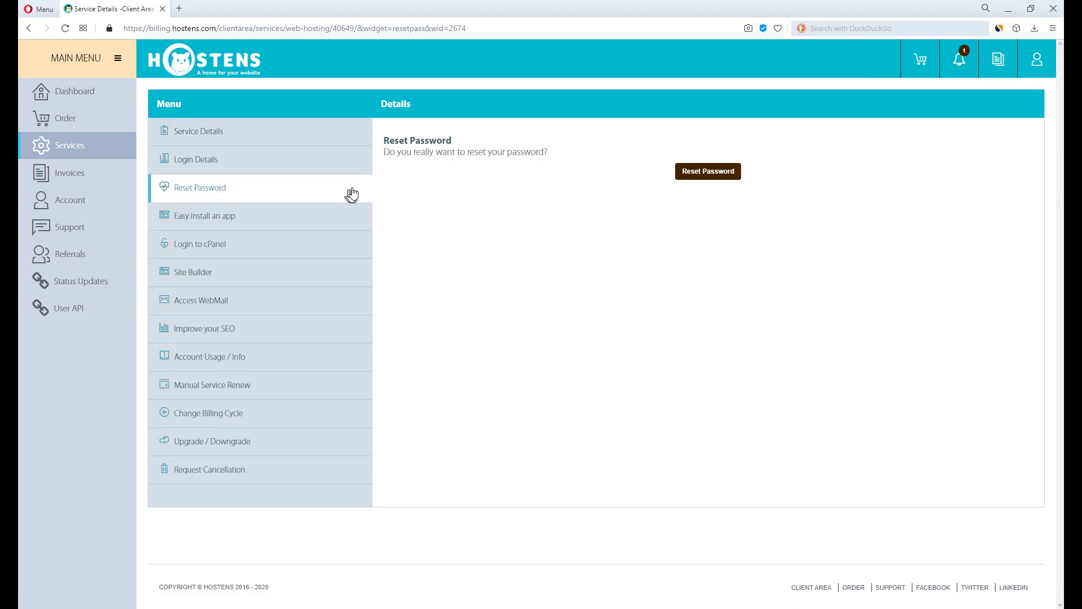
click(316, 224)
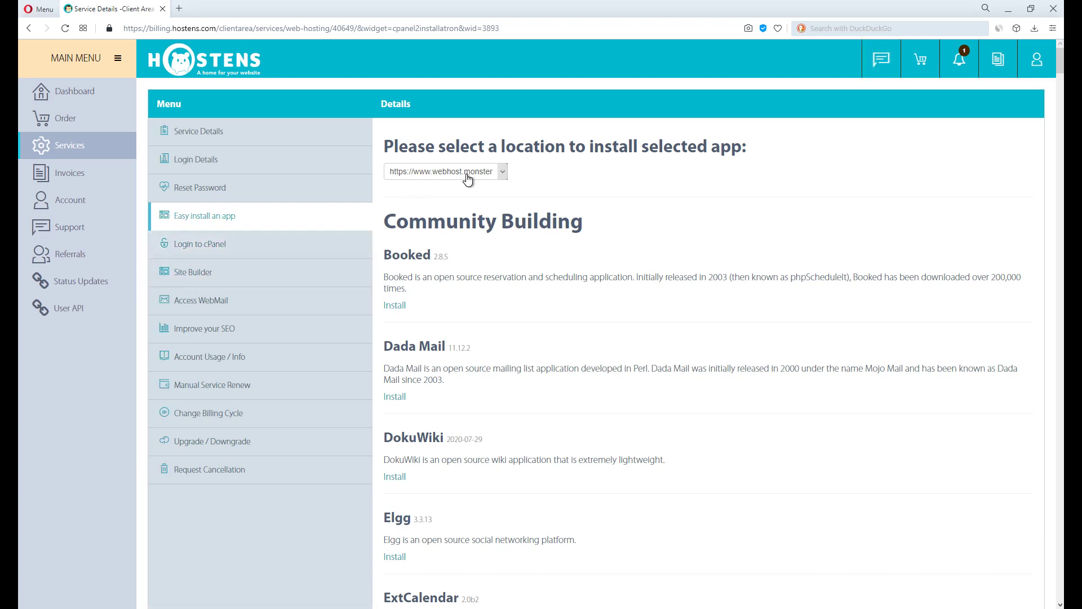
Step: Search the app list for 'wordpress' to locate the WordPress entry
scroll(500, 290, down, 2)
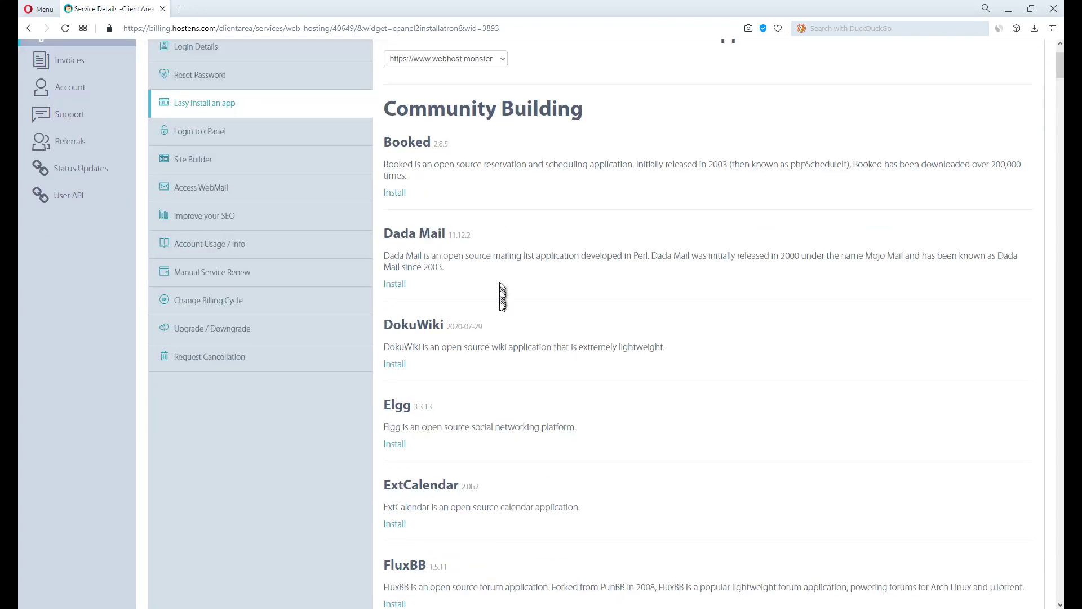
scroll(499, 304, down, 2)
scroll(498, 306, down, 8)
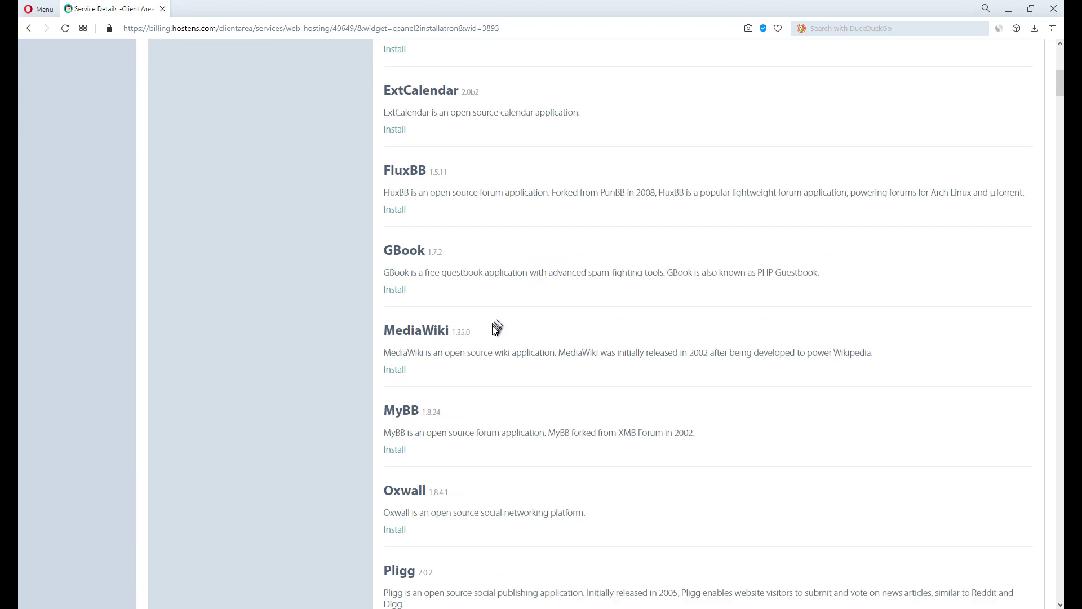
key(ctrl+f)
text(wordp)
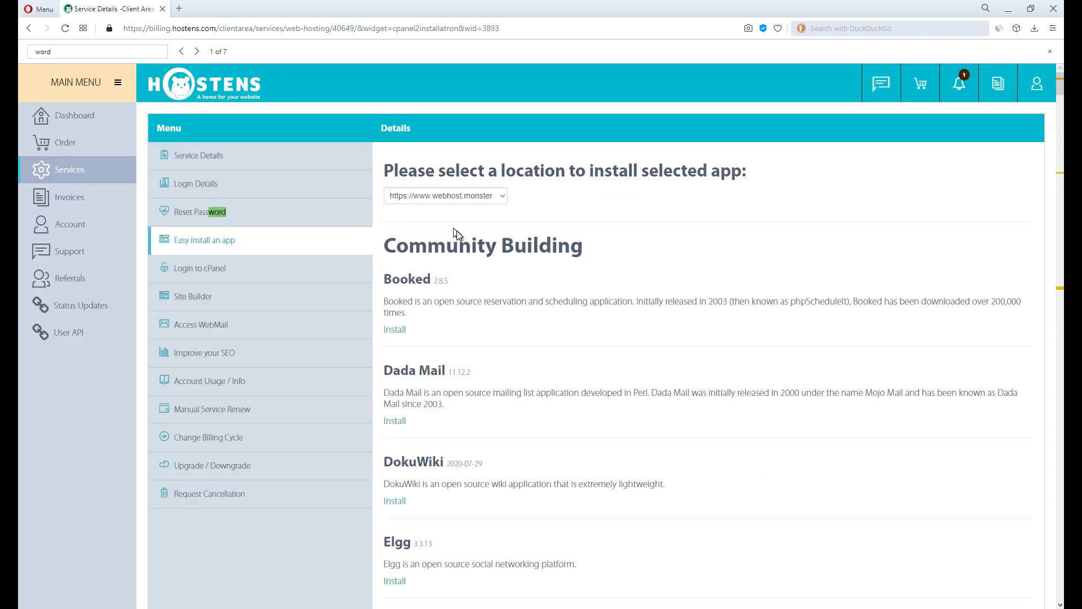
text(ress)
key(Return)
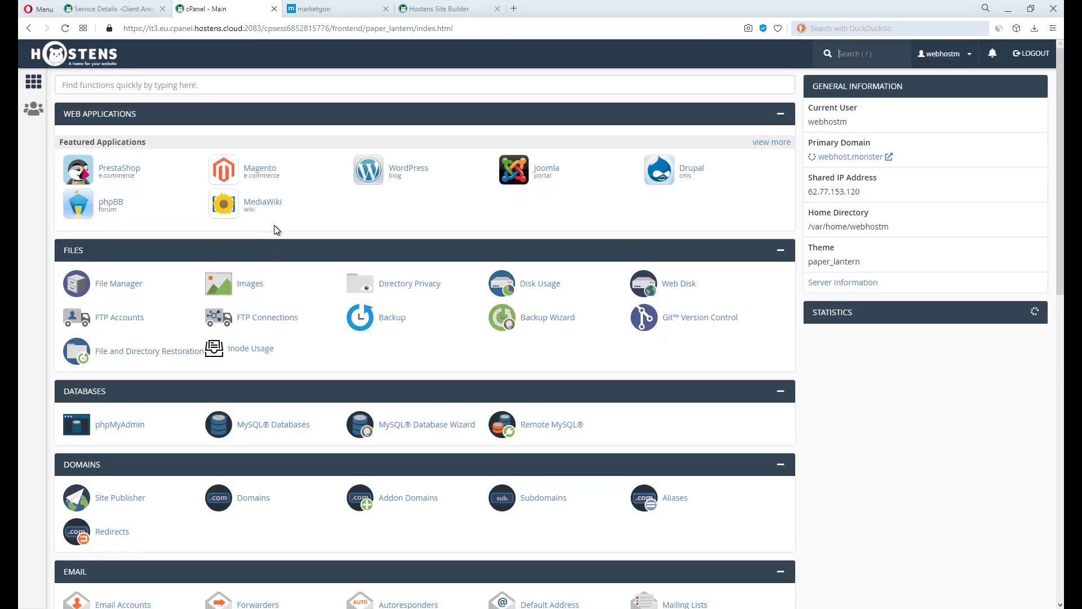
click(379, 178)
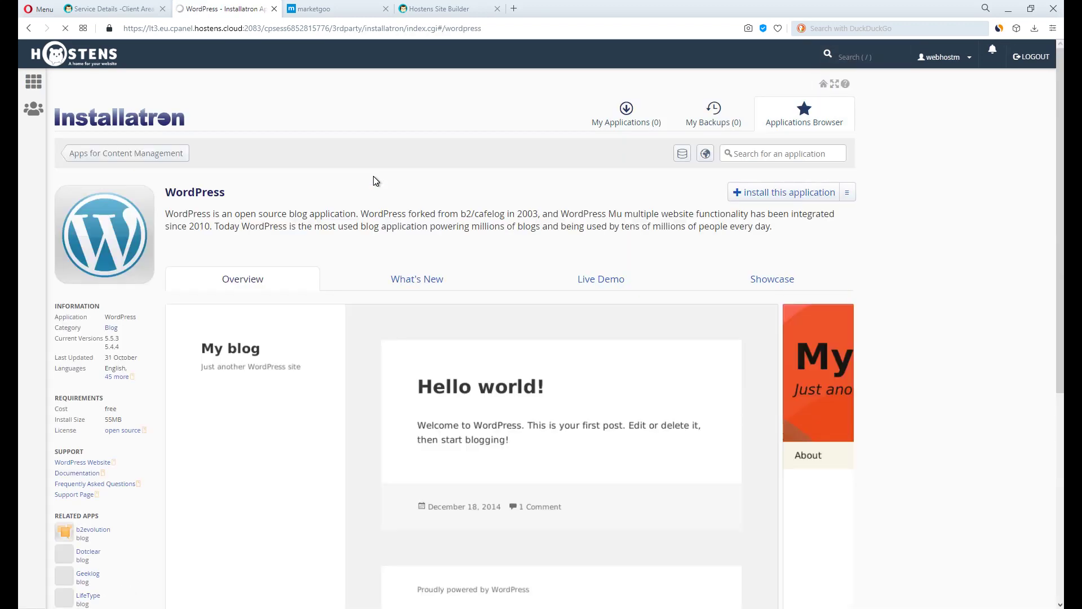
click(750, 192)
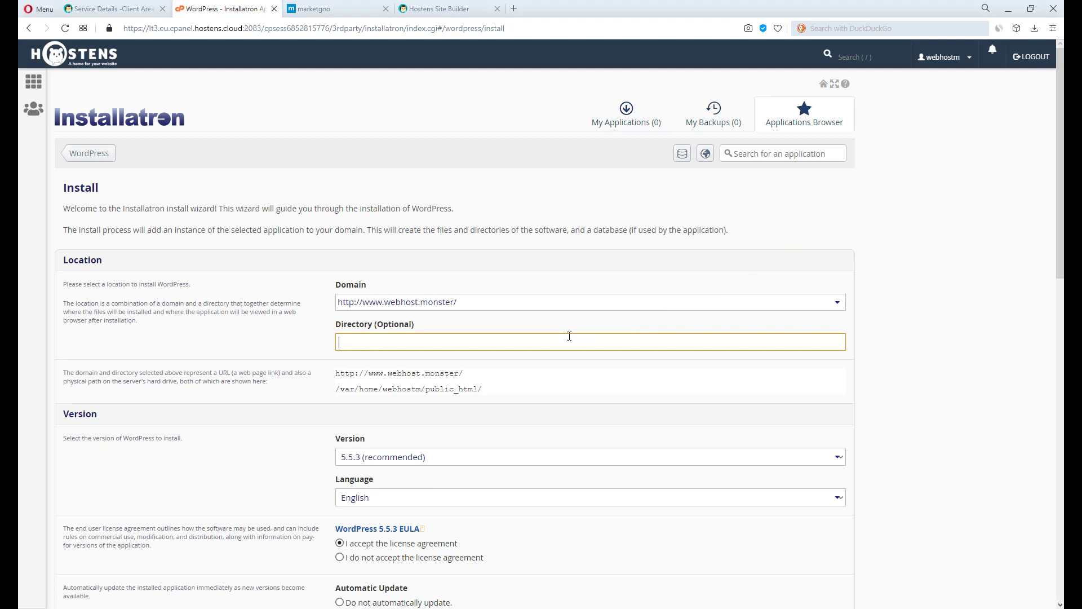
click(573, 307)
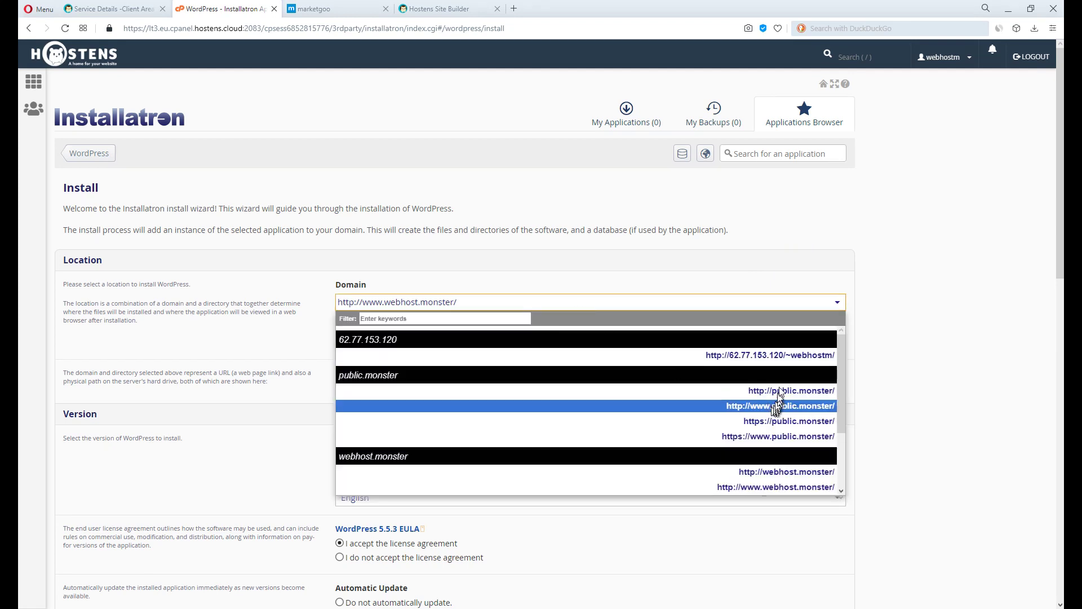
click(797, 422)
Step: Install WordPress with these settings and open the My blog wp-admin dashboard
scroll(749, 397, down, 5)
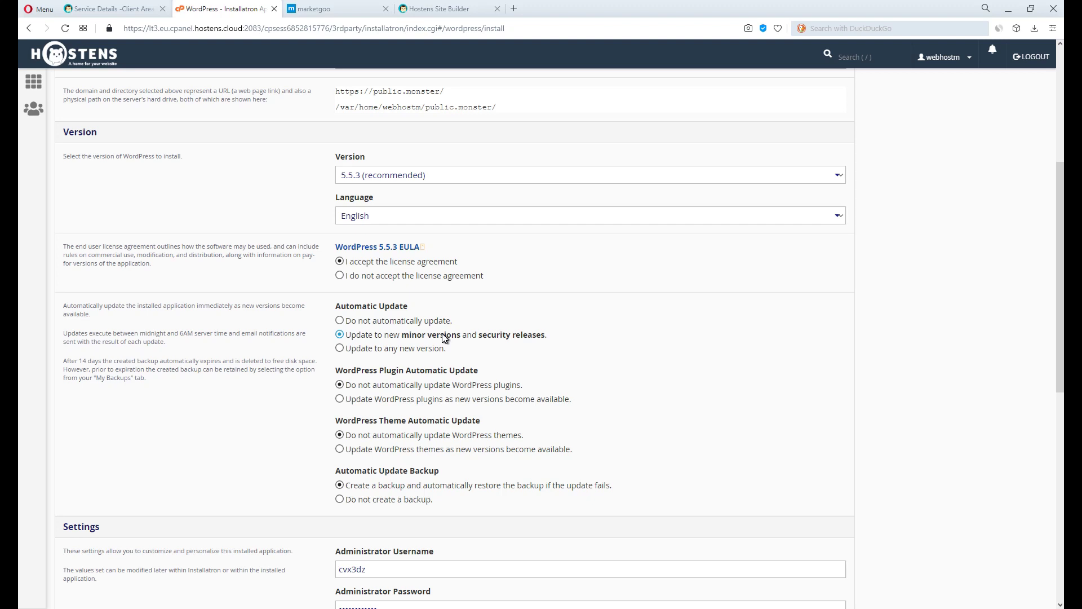
scroll(423, 266, down, 7)
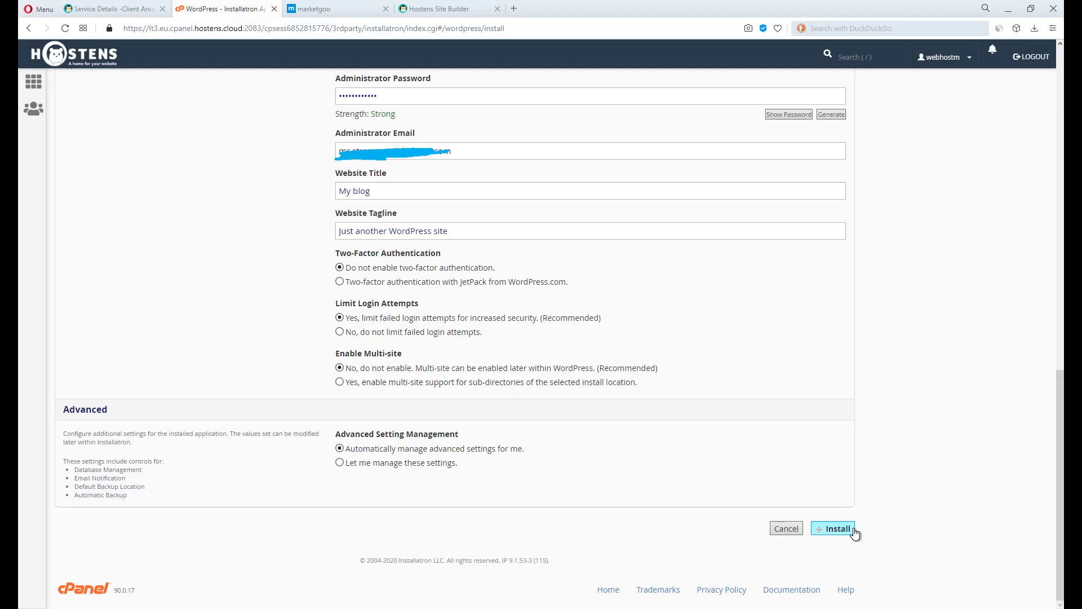
click(834, 528)
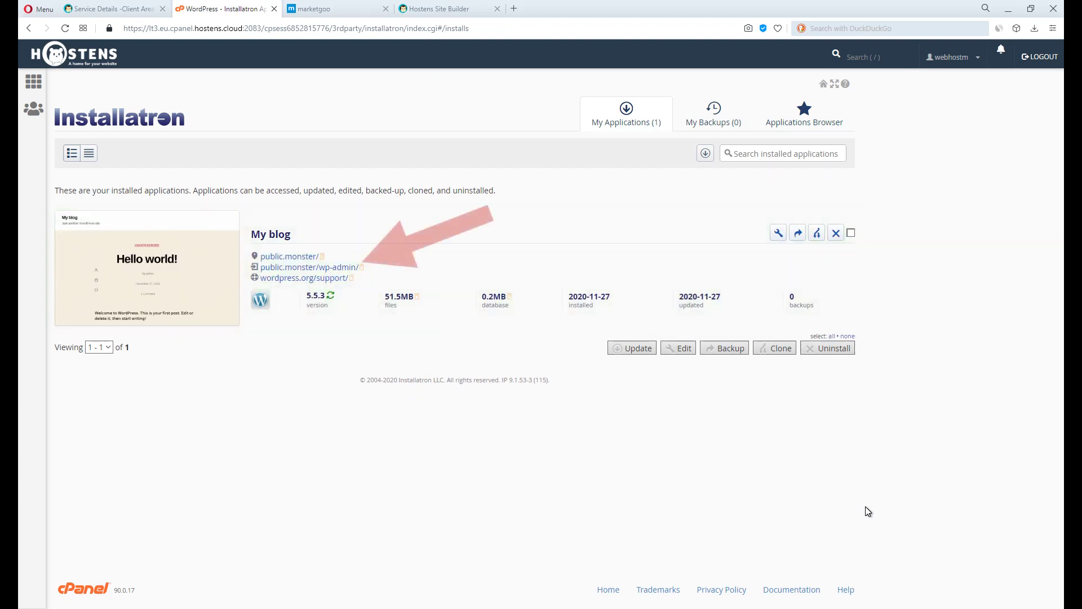
click(353, 274)
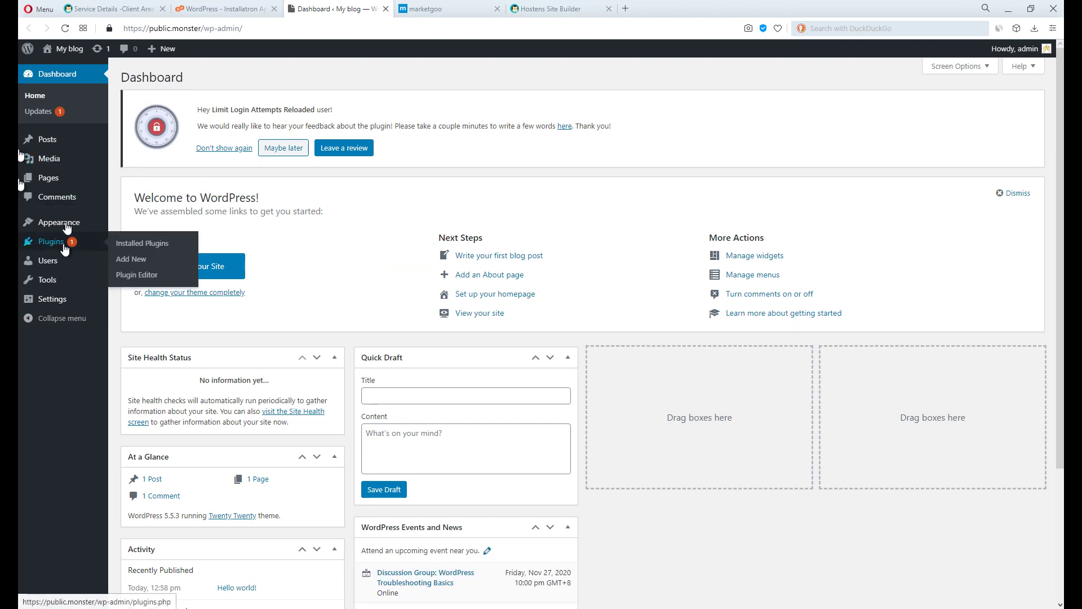
mouse_move(68, 49)
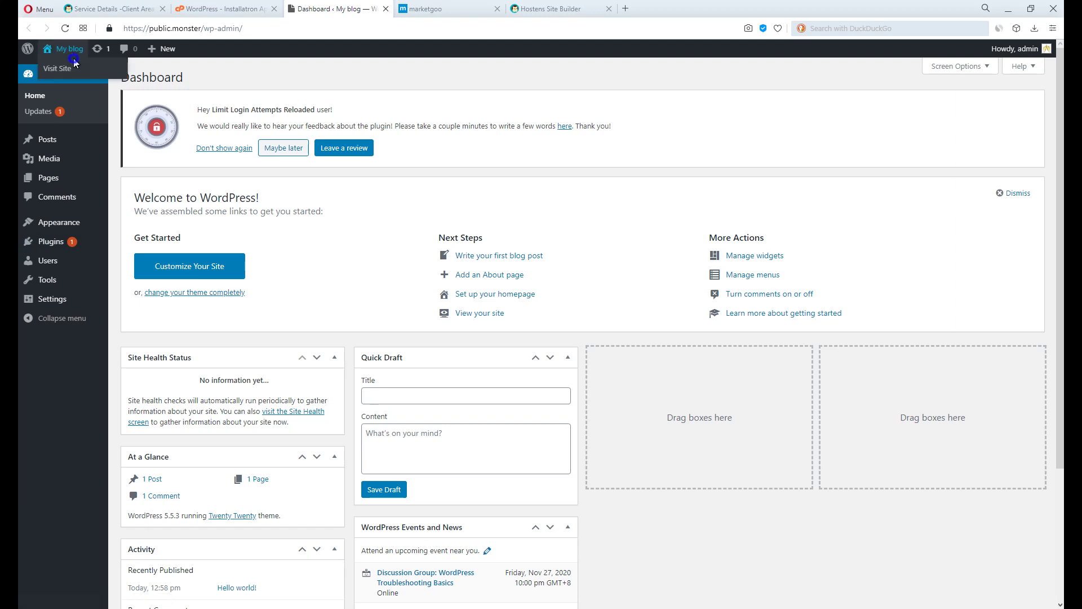